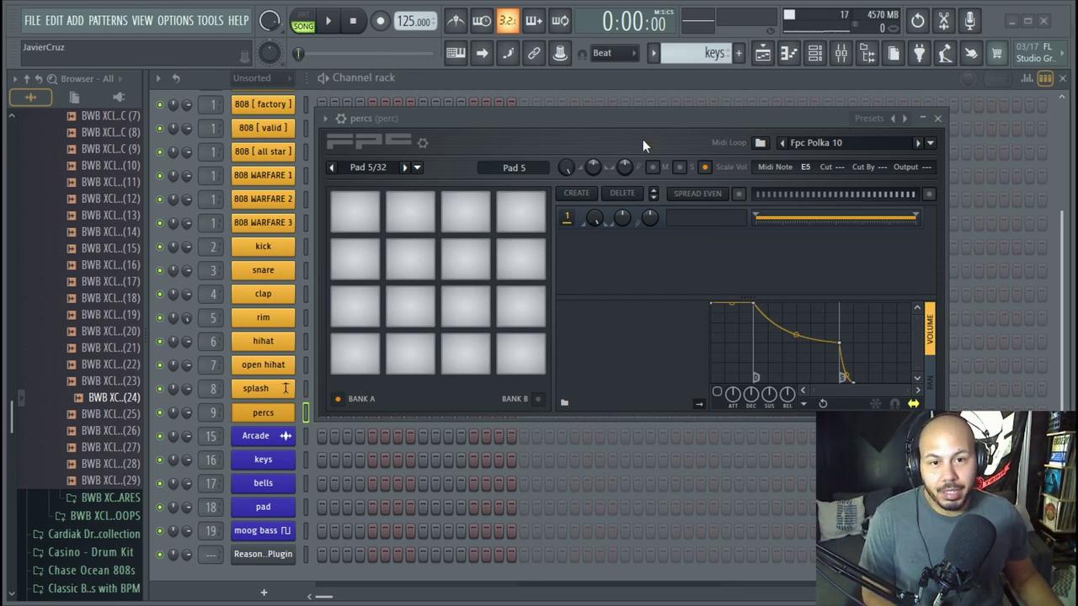
- Collapse the FPC percs window to its compact 16-pad view and move it right
left_click_drag(620, 118, 665, 162)
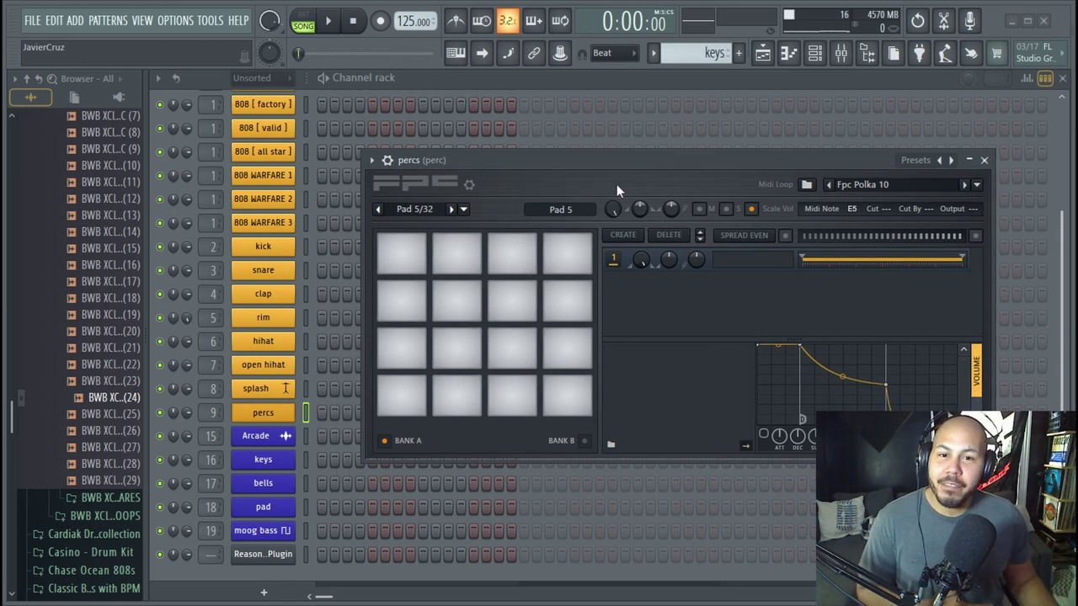
left_click(461, 181)
left_click(476, 185)
left_click(484, 181)
left_click_drag(479, 153, 680, 124)
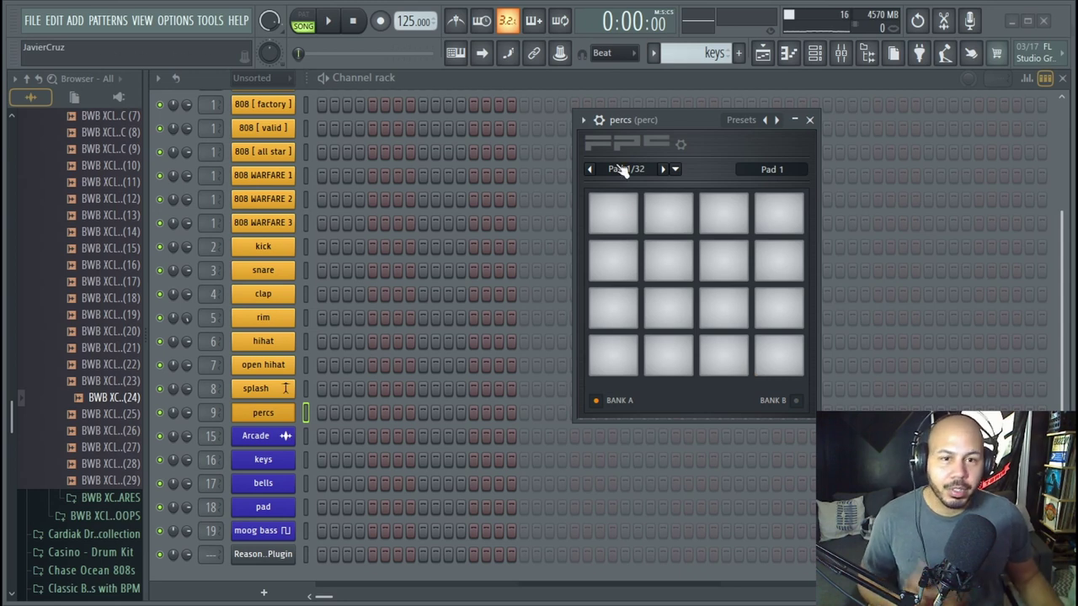
left_click_drag(667, 128, 734, 139)
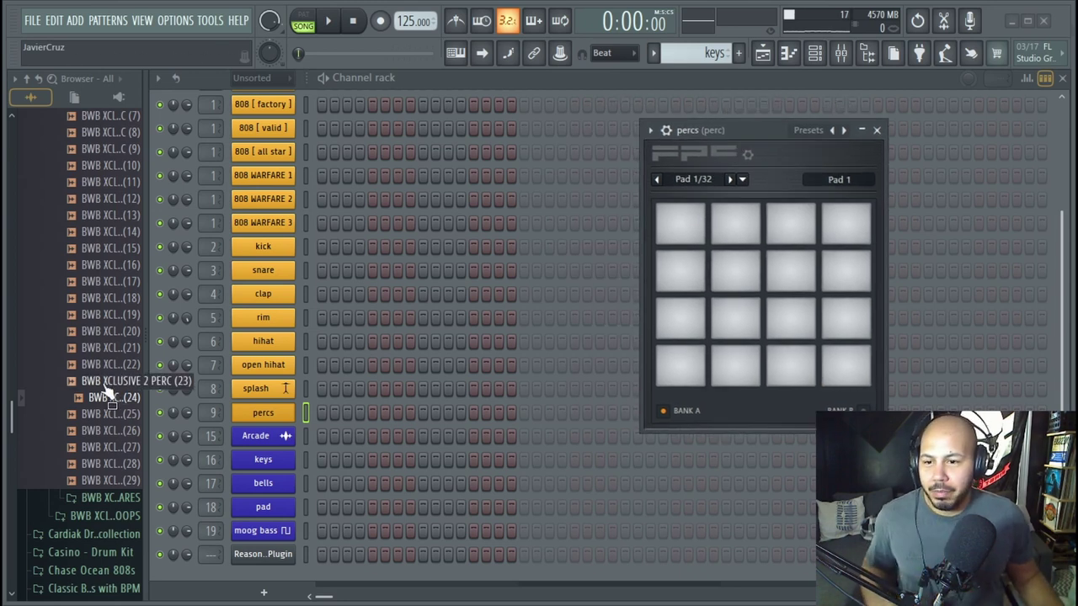
scroll(55, 388, "up", 6)
scroll(56, 388, "down", 4)
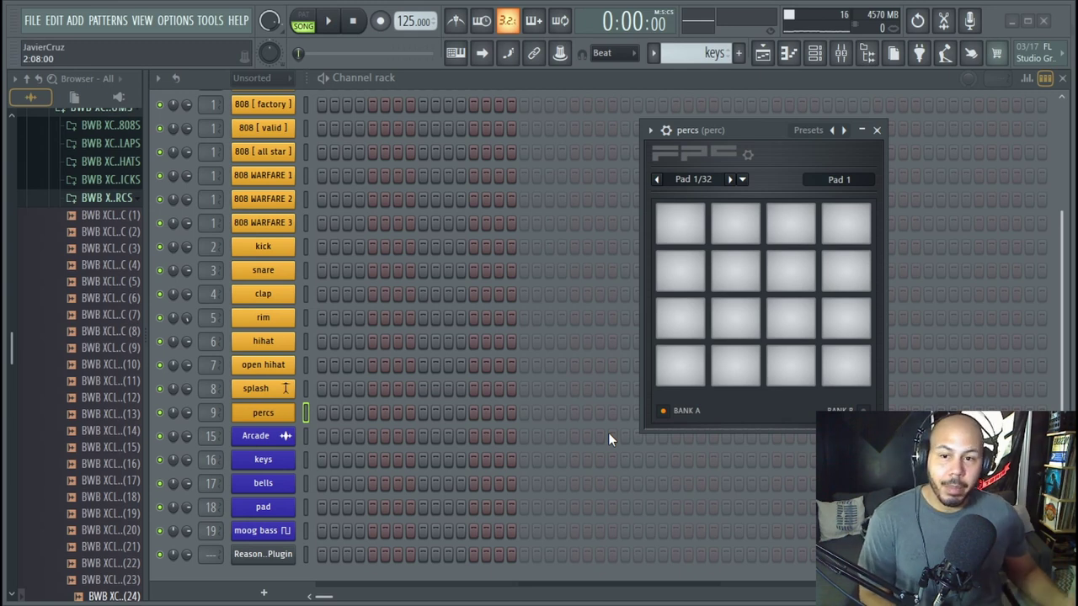
scroll(345, 254, "up", 2)
scroll(337, 270, "up", 2)
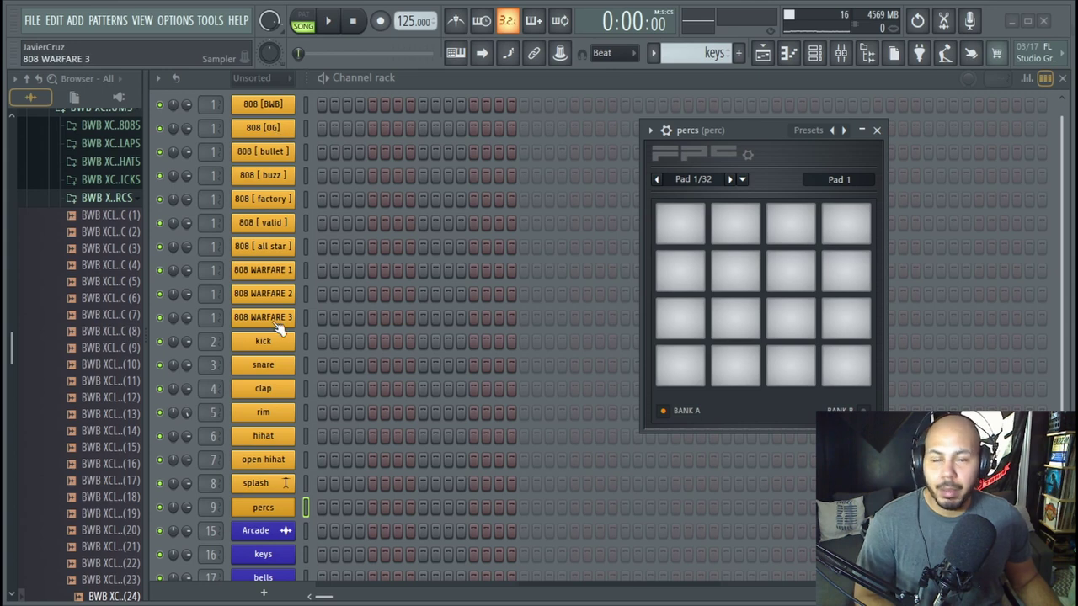
scroll(289, 379, "down", 4)
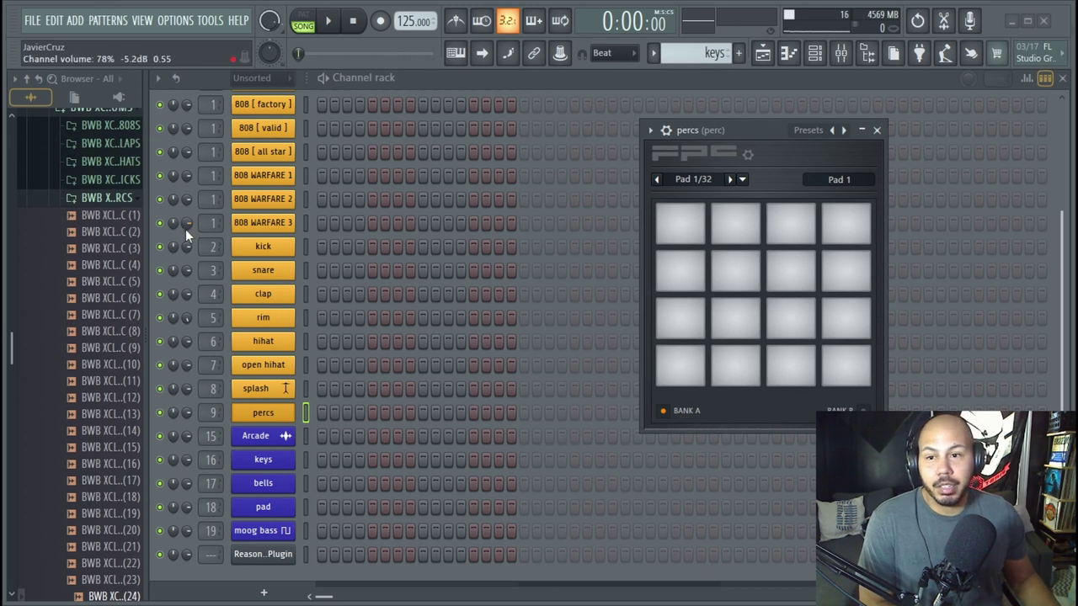
- Expand Decap Drums > Drums That Knock Vol. 1 and preview a couple of percussion samples
scroll(104, 272, "down", 10)
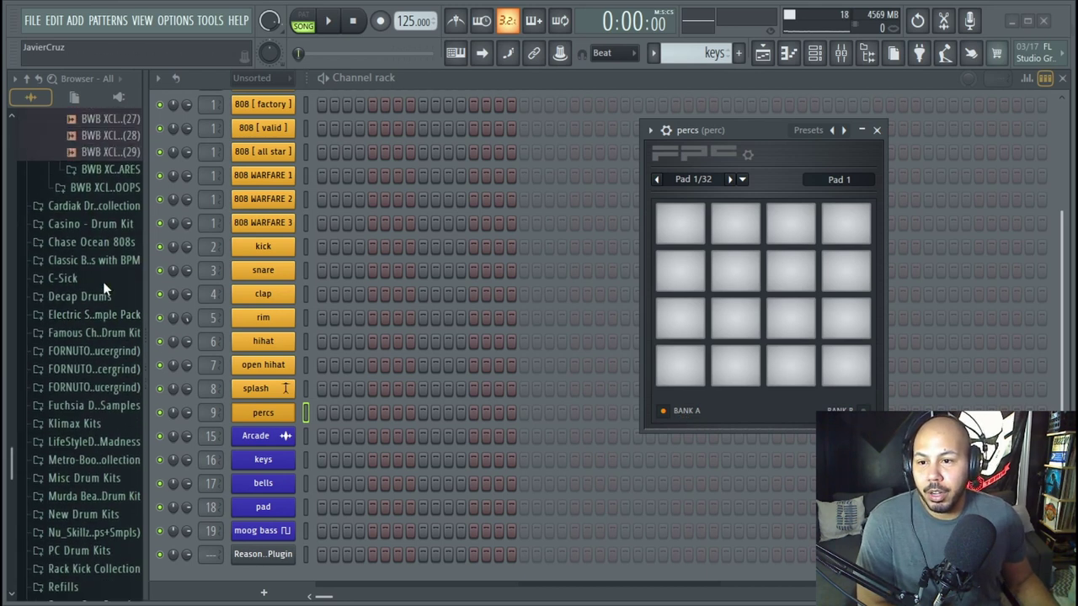
scroll(103, 281, "up", 4)
scroll(103, 287, "down", 2)
scroll(99, 305, "down", 3)
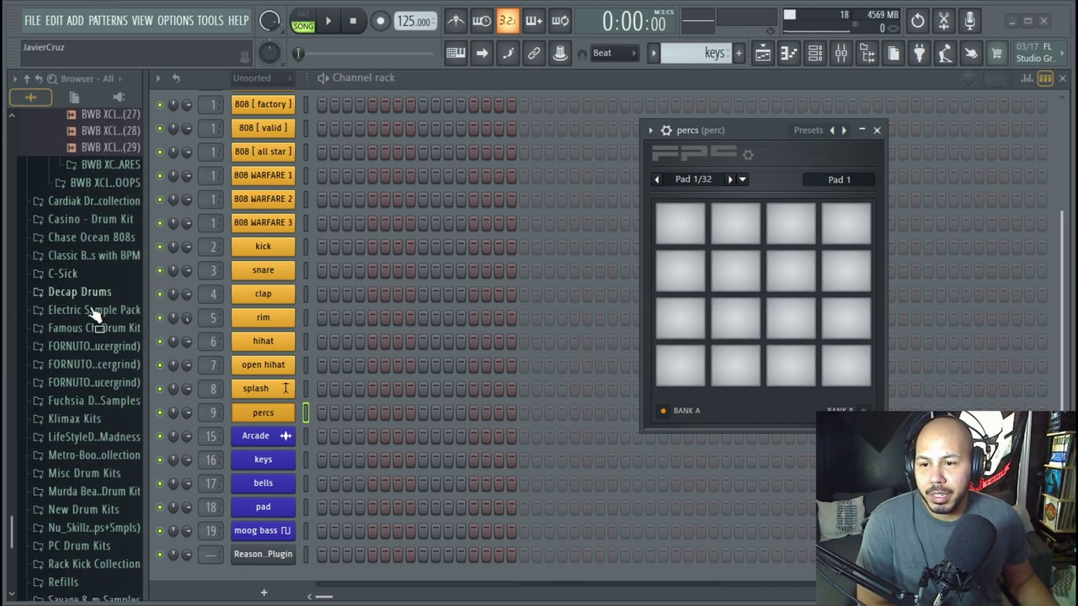
left_click(84, 293)
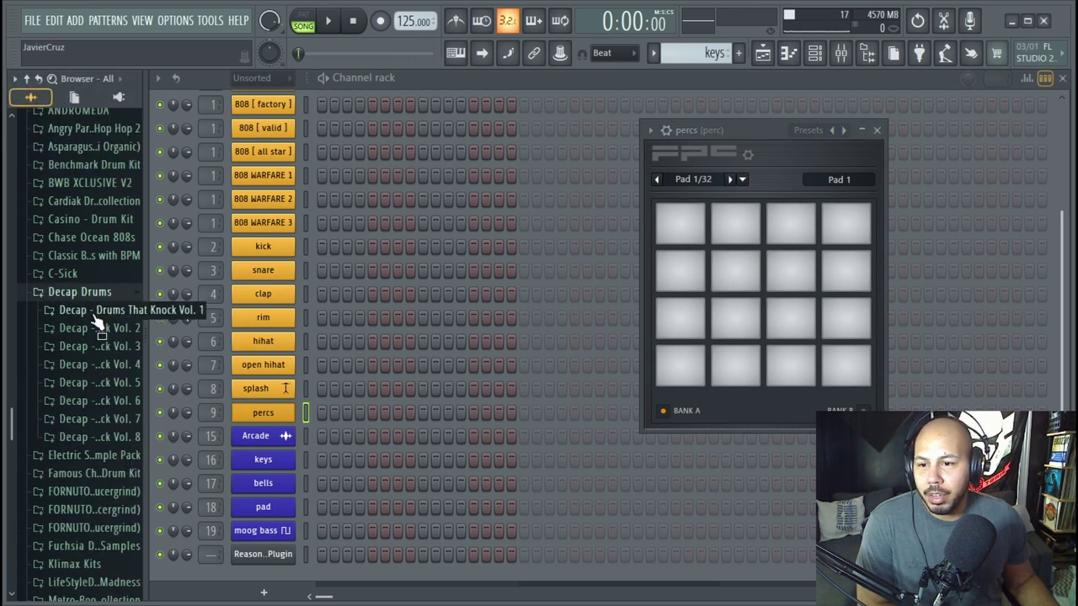
left_click(74, 311)
left_click(105, 401)
scroll(104, 471, "down", 5)
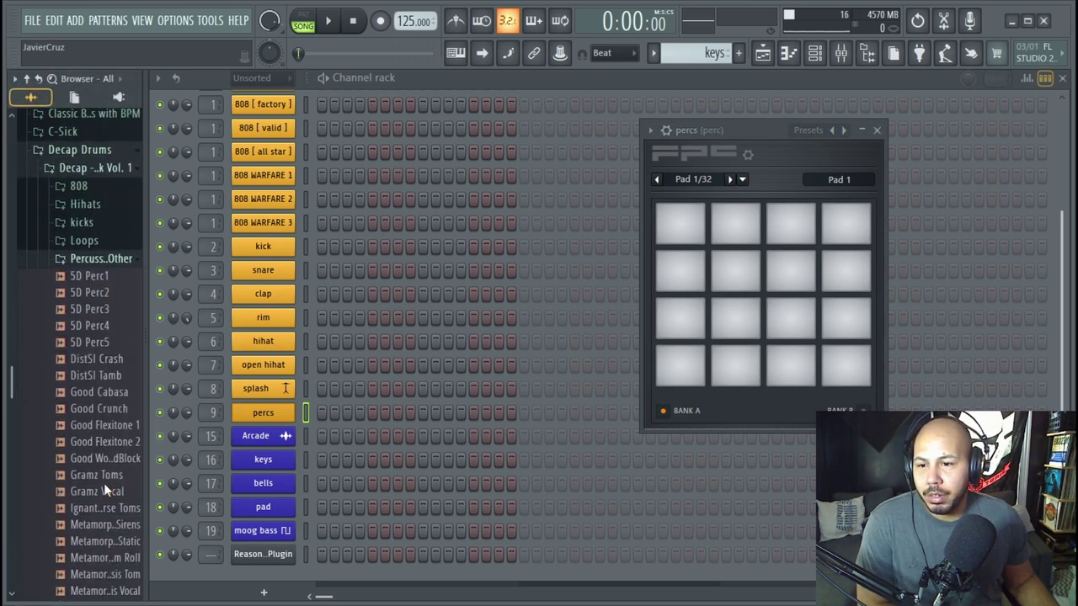
left_click(118, 430)
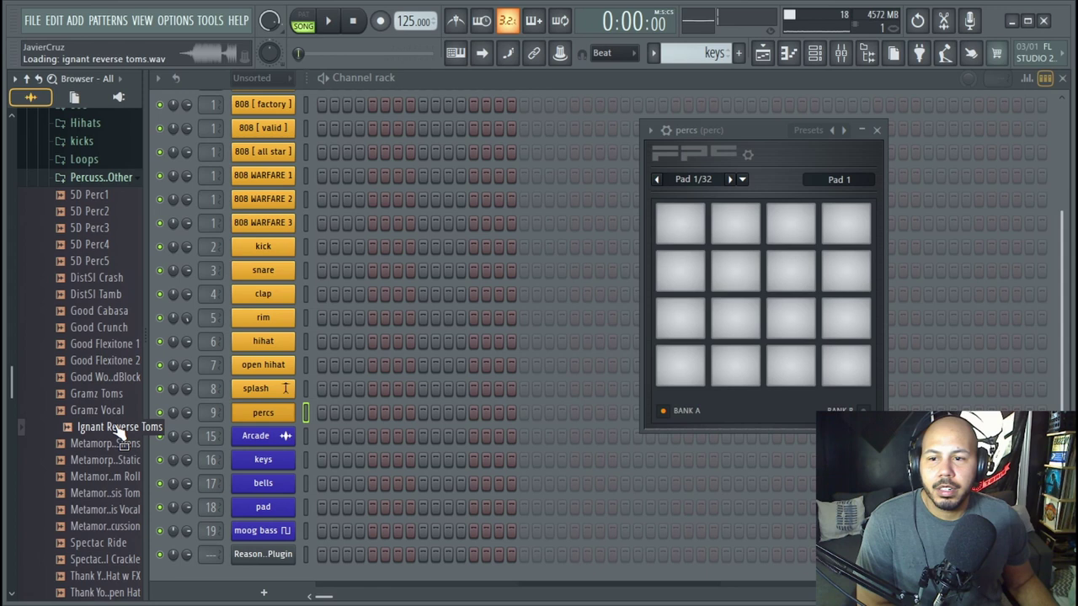
left_click(113, 525)
scroll(76, 346, "down", 7)
scroll(76, 348, "up", 1)
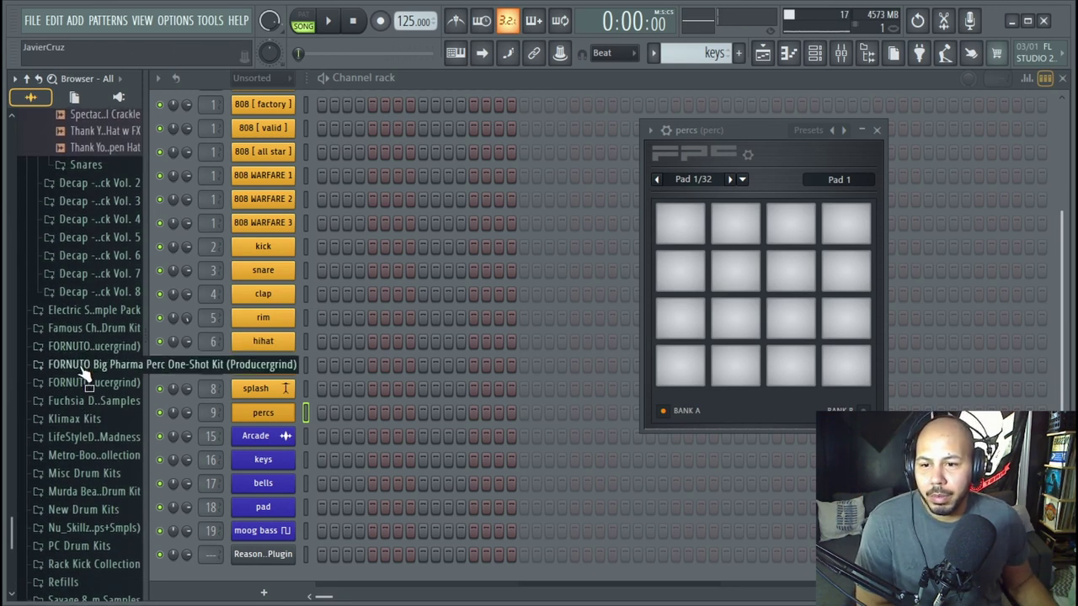
- Open the FORNUTO Big Pharma Perc One-Shot Kit folder and shift the FPC window left
left_click(80, 364)
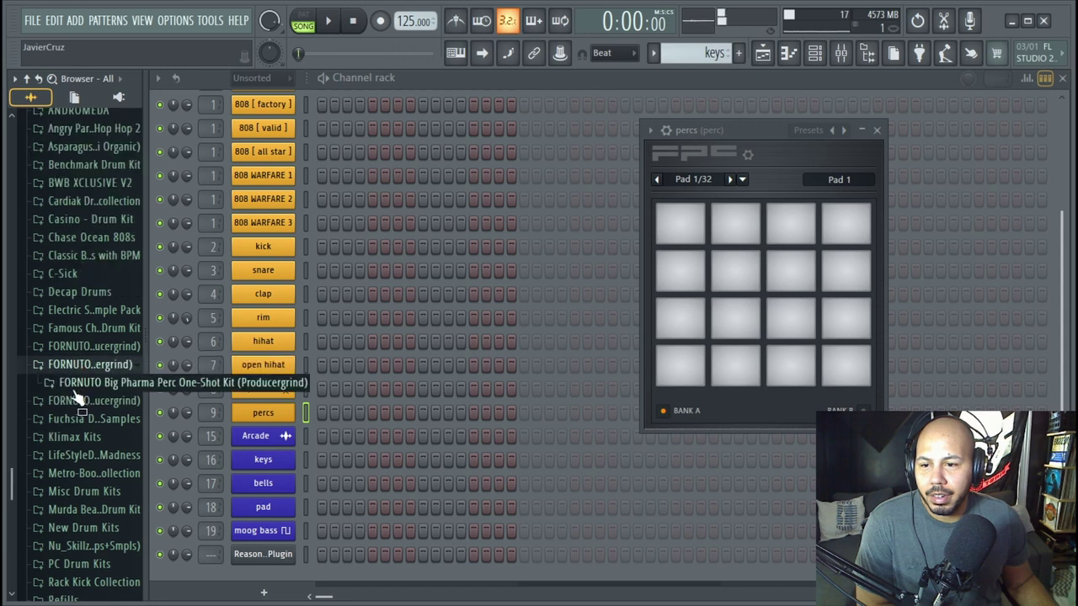
scroll(109, 316, "down", 3)
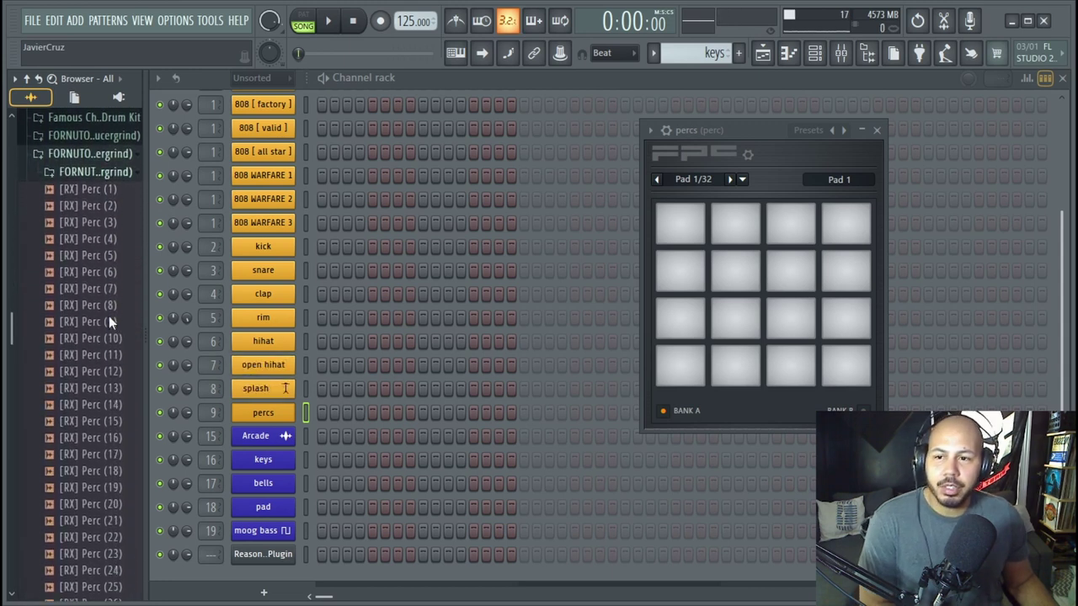
left_click_drag(737, 130, 565, 142)
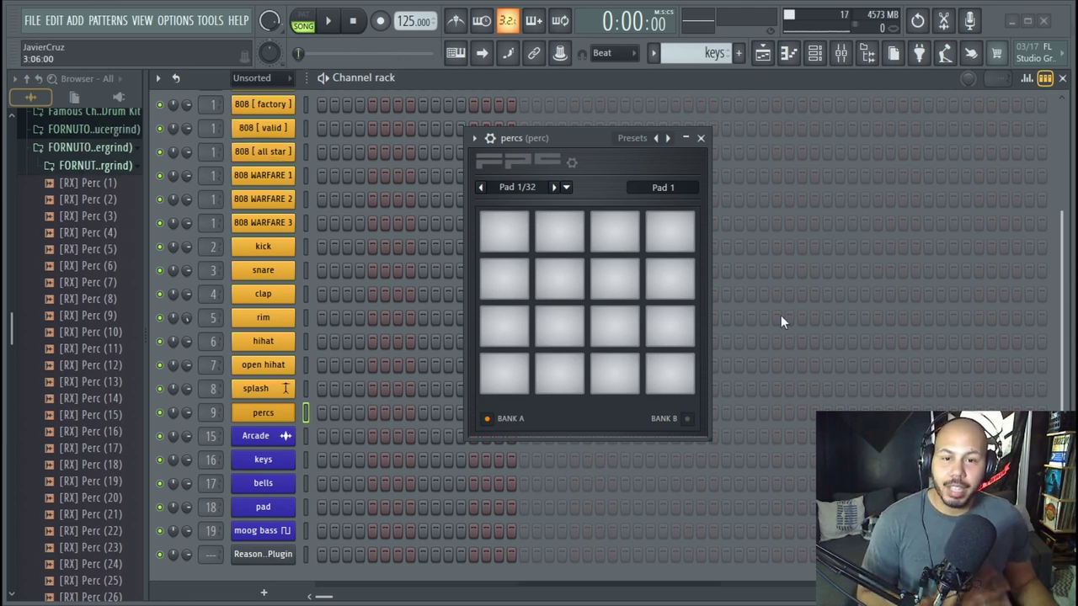
- Load [RX] Perc (1), (3), (8), (10), (11), (12) and (13) onto the top FPC pads
left_click_drag(89, 182, 503, 232)
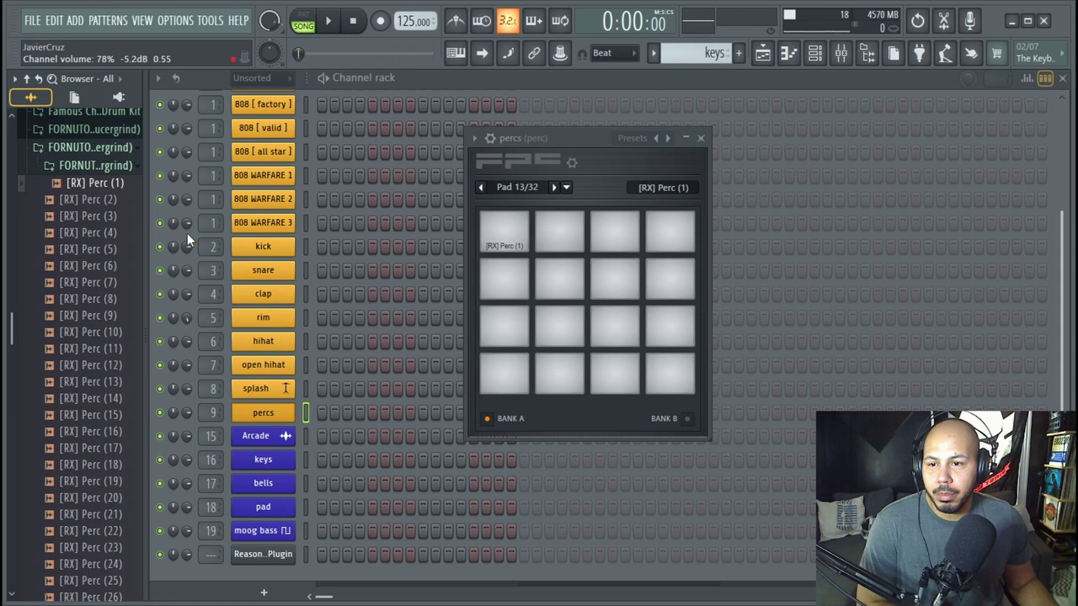
left_click_drag(95, 216, 613, 238)
left_click_drag(89, 299, 665, 240)
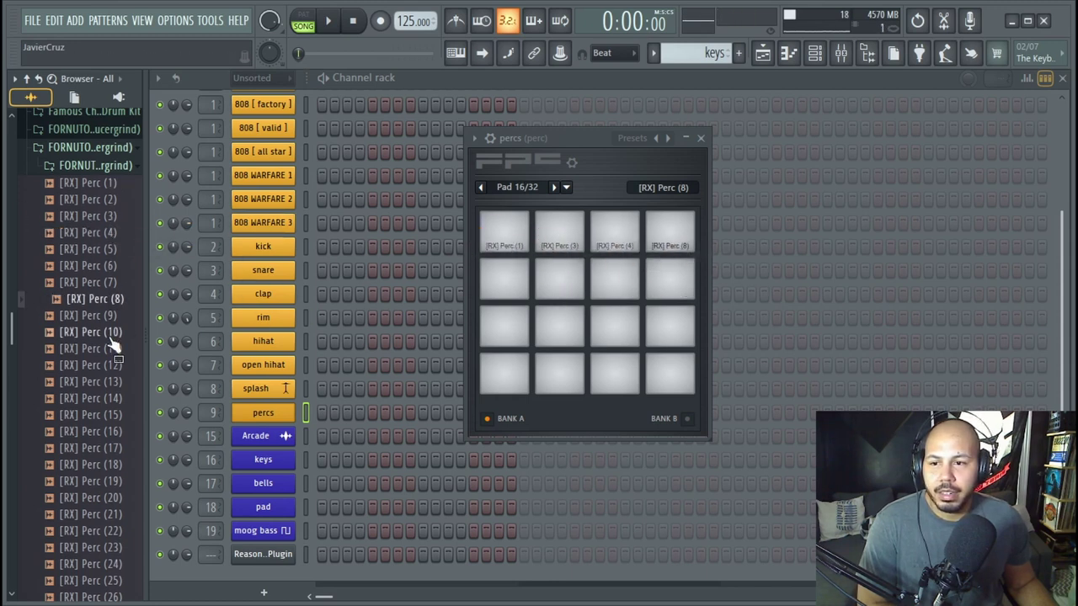
left_click_drag(92, 332, 505, 278)
left_click_drag(98, 348, 590, 283)
left_click_drag(97, 365, 613, 286)
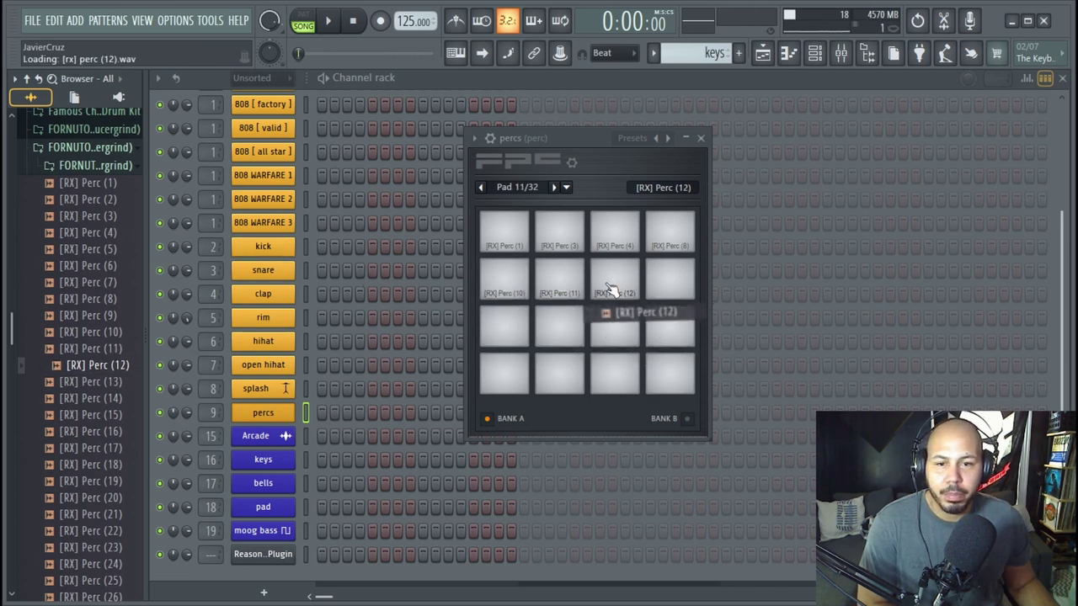
left_click_drag(126, 386, 670, 282)
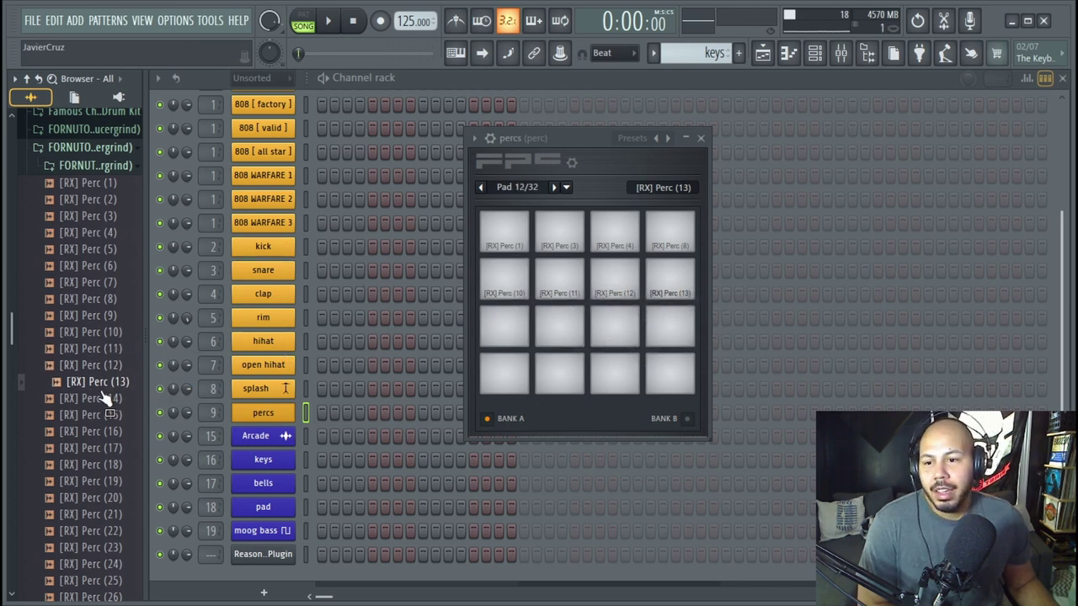
- Load [RX] Perc (14)–(16) and (18)–(21) onto the lower pads and expand the FPC editor
left_click_drag(135, 397, 504, 324)
left_click_drag(84, 414, 569, 329)
left_click_drag(109, 431, 671, 324)
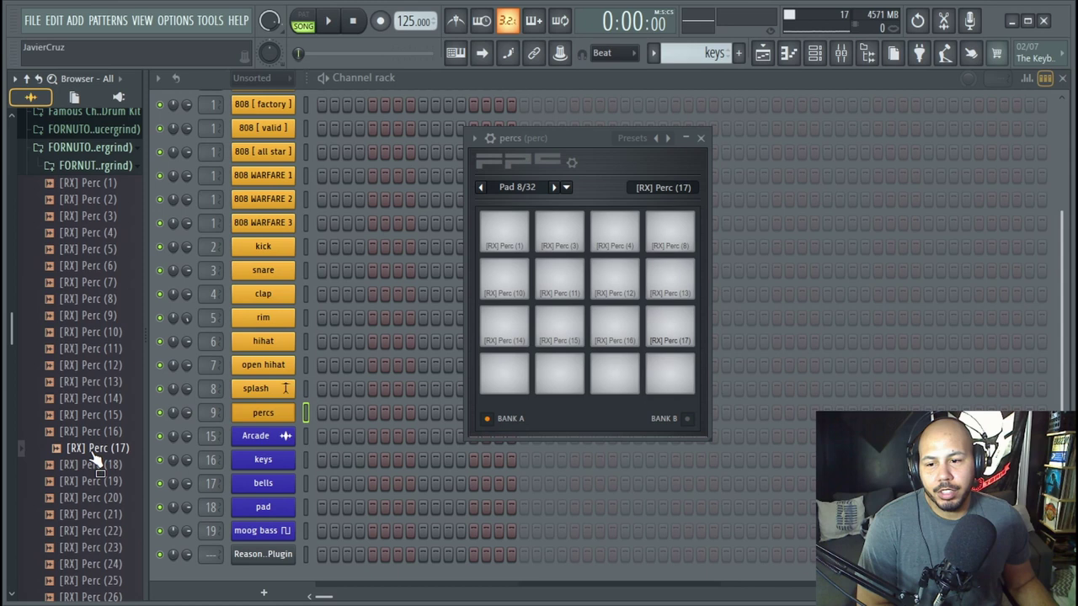
left_click_drag(92, 472, 560, 376)
left_click_drag(94, 498, 614, 377)
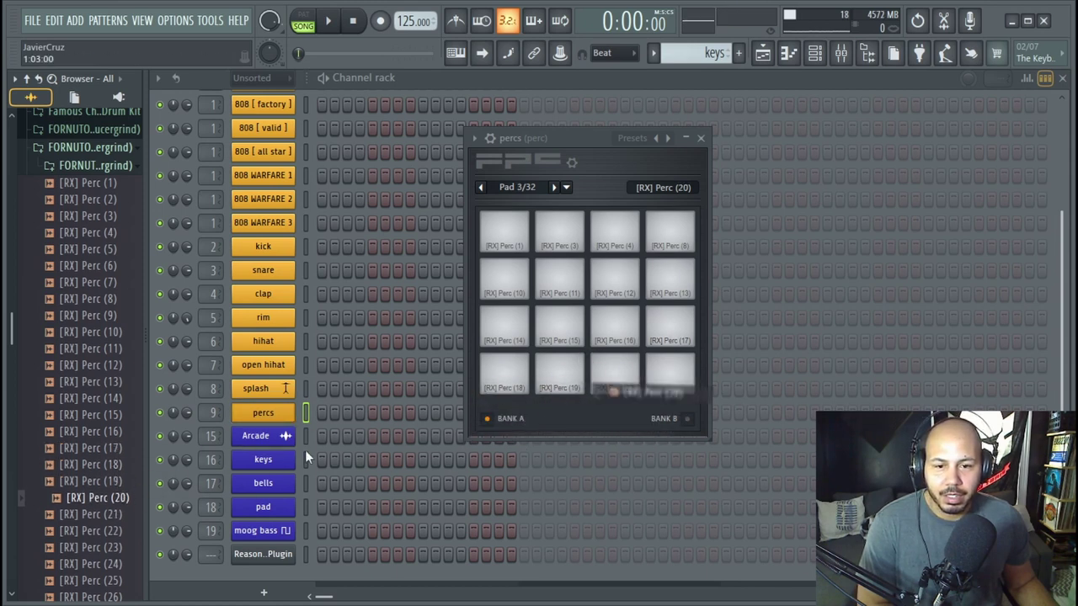
left_click_drag(117, 516, 671, 374)
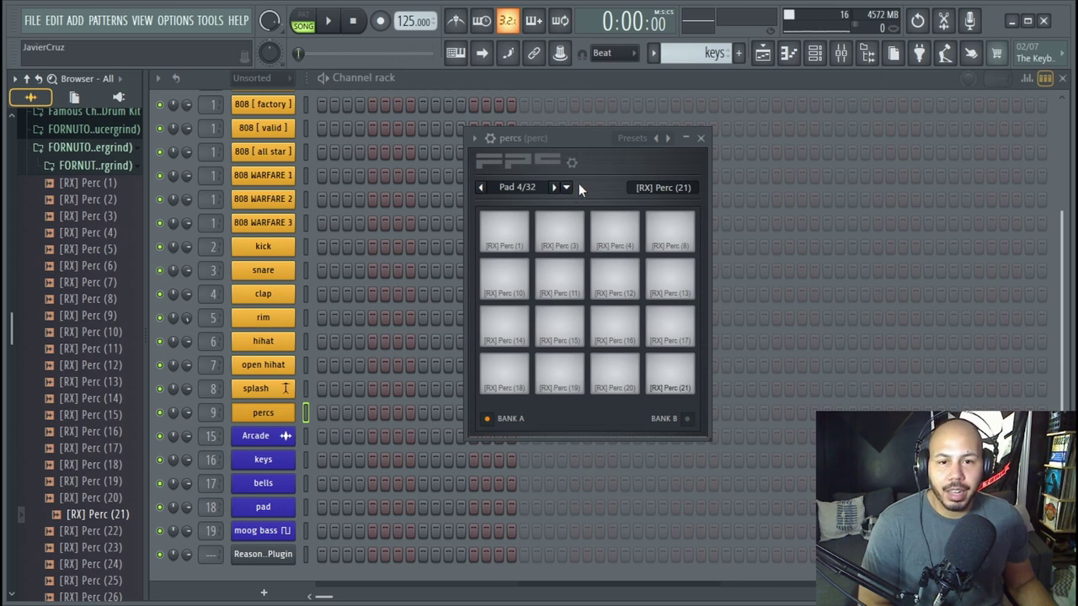
left_click(671, 192)
left_click_drag(685, 126, 432, 112)
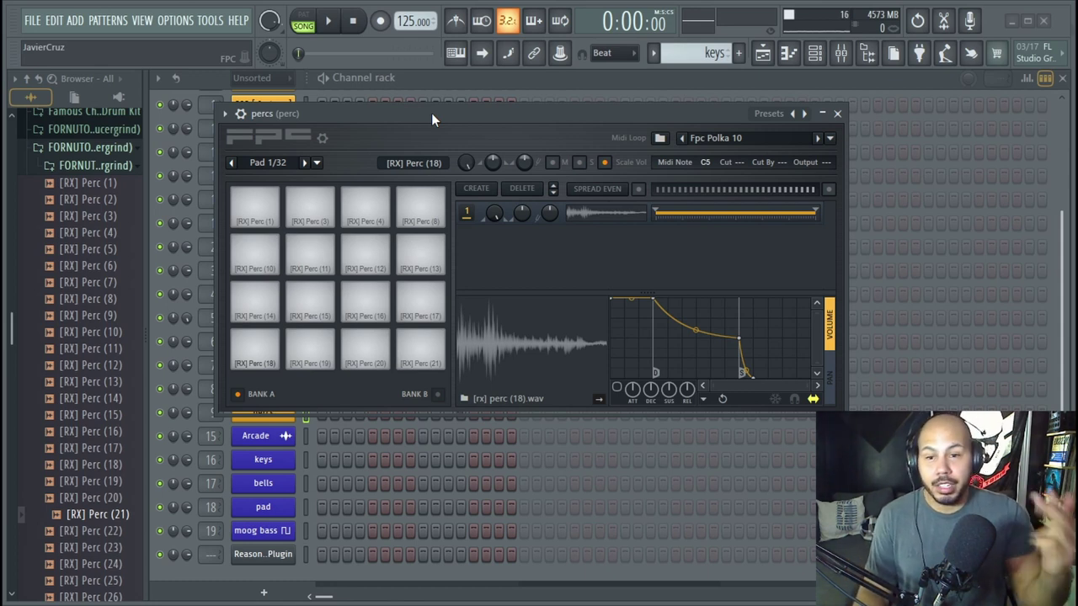
- Apply the 'starts at C5' FPC note layout and save the project
left_click(317, 168)
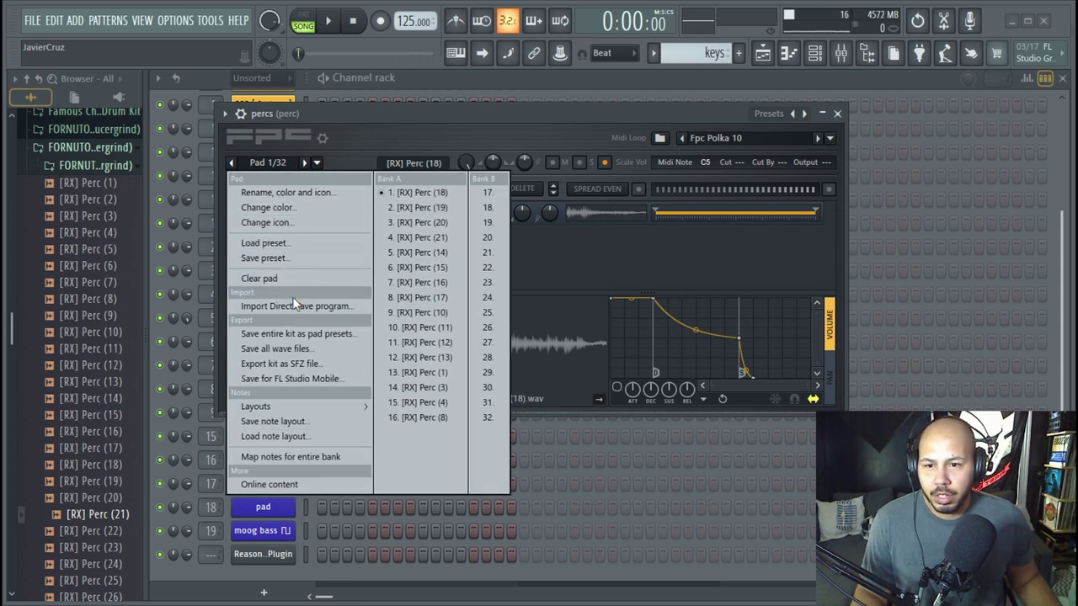
mouse_move(288, 404)
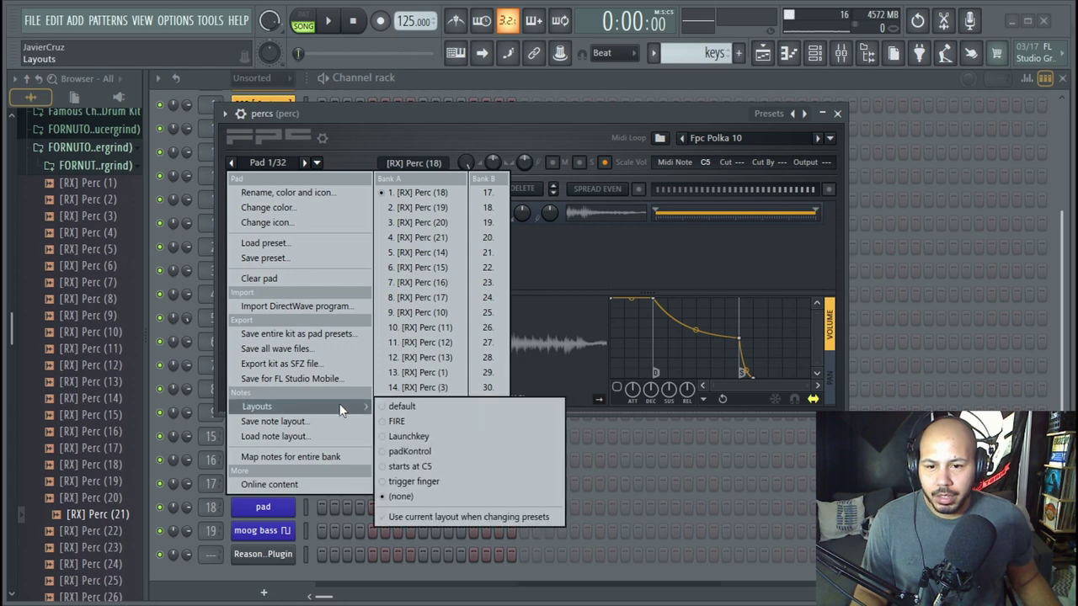
left_click(416, 467)
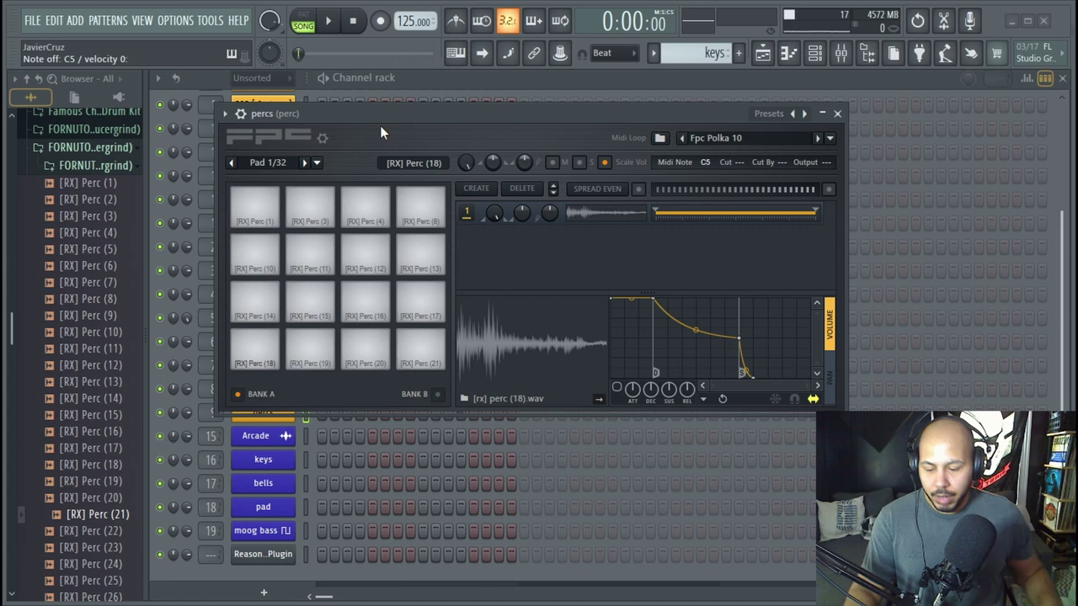
key("ctrl+s")
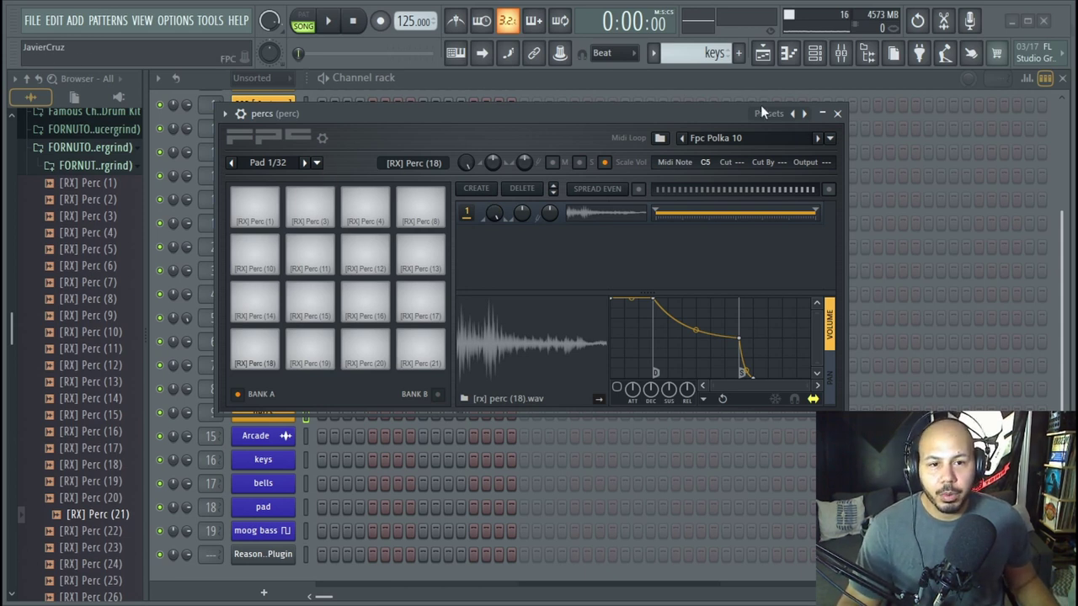
left_click(225, 113)
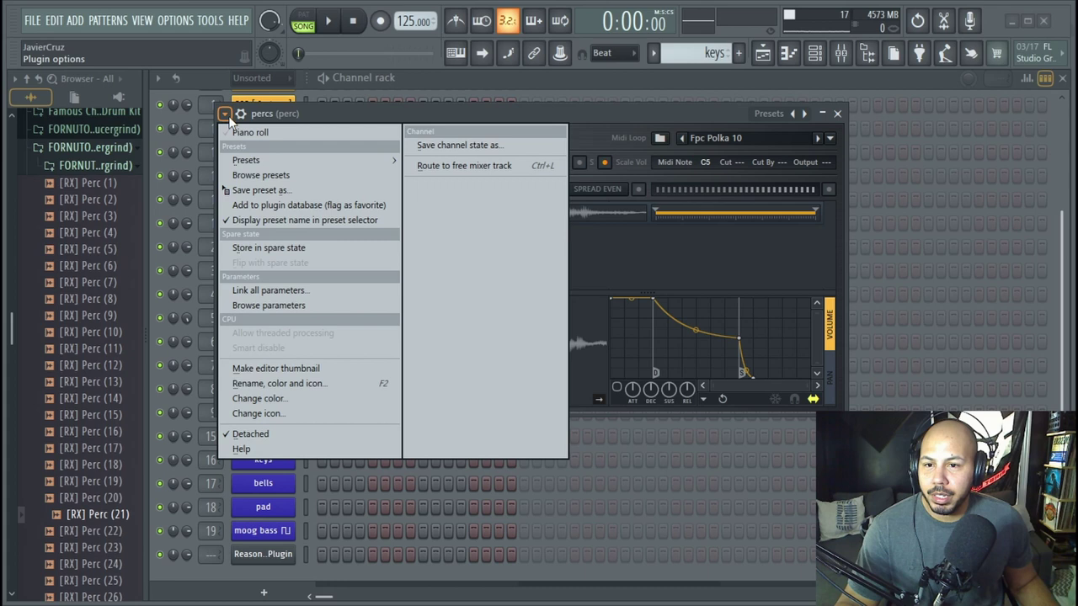
mouse_move(289, 166)
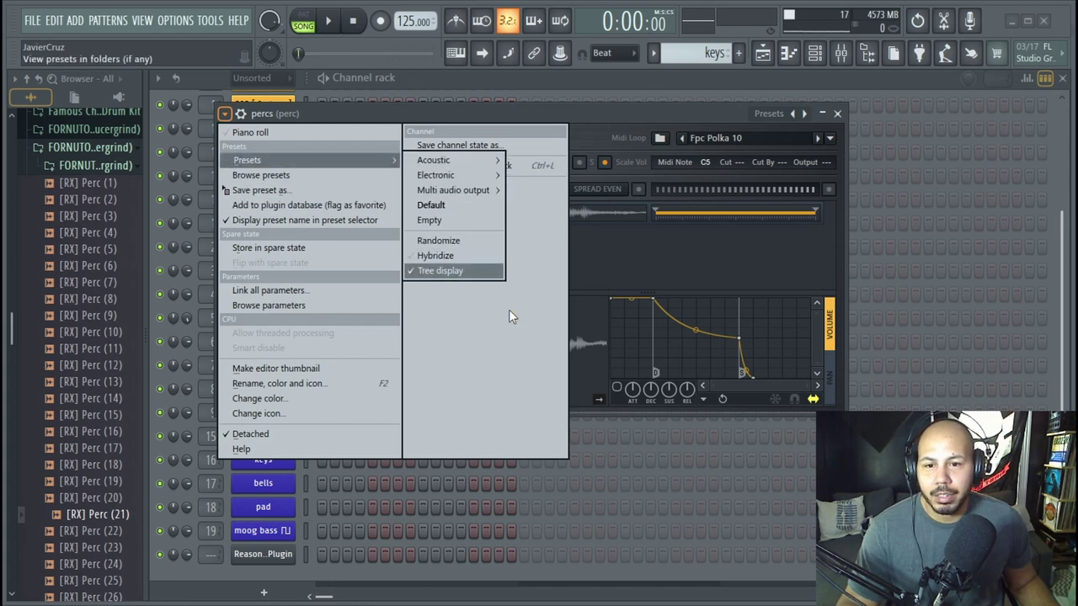
left_click(639, 111)
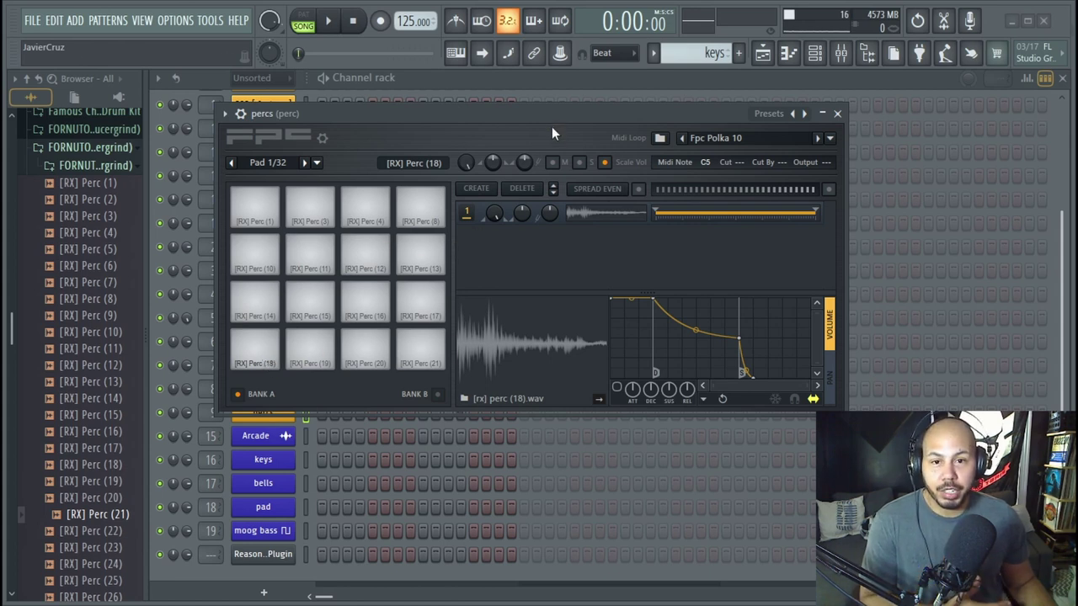
- Route the [RX] Perc (18) pad to output 10
left_click_drag(552, 120, 572, 119)
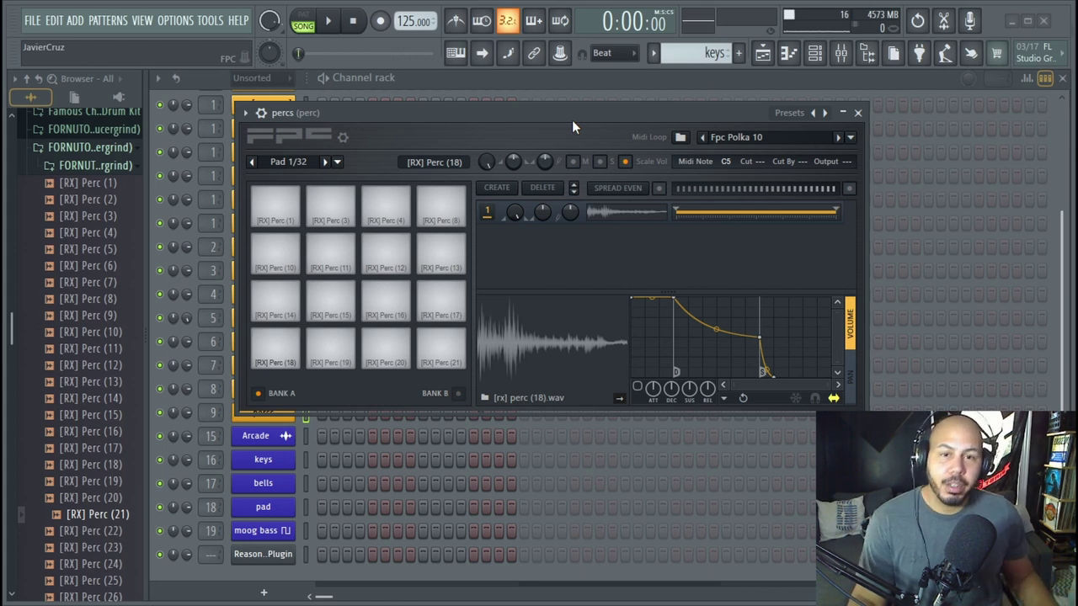
left_click(283, 365)
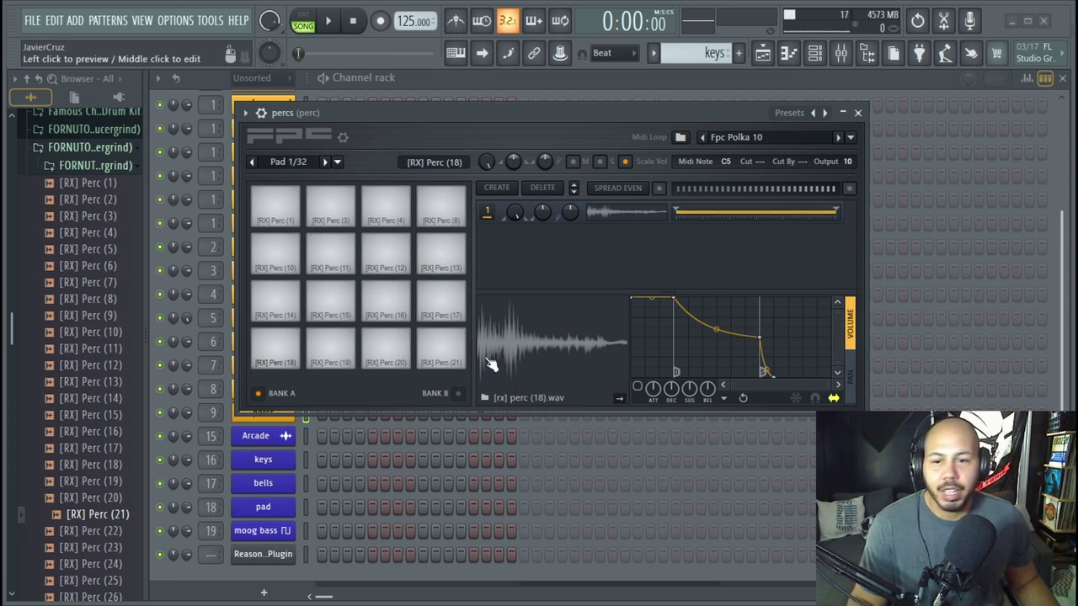
left_click(275, 363)
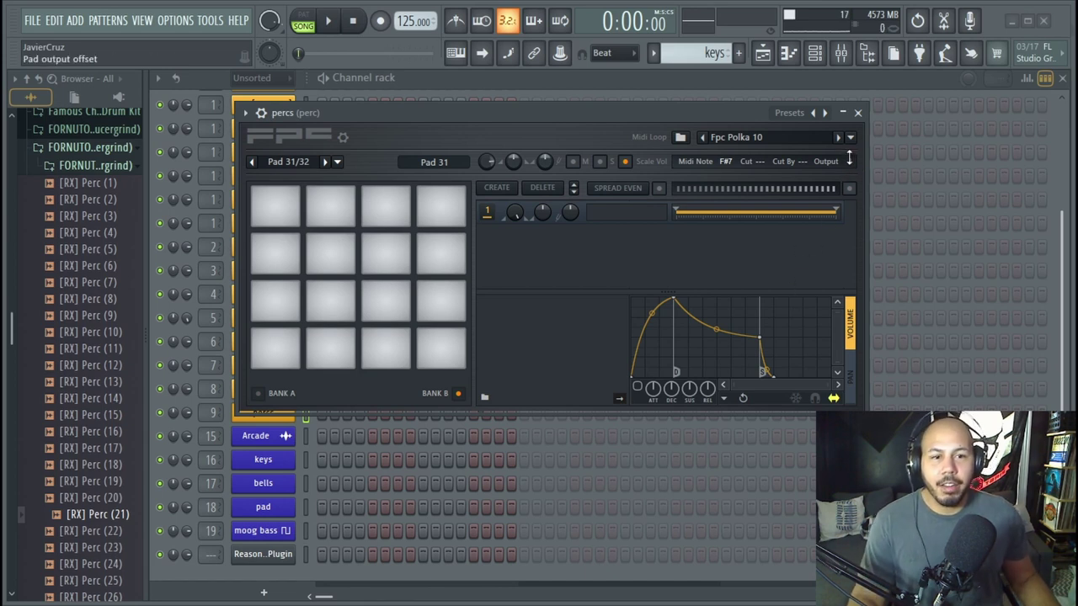
scroll(845, 161, "up", 1)
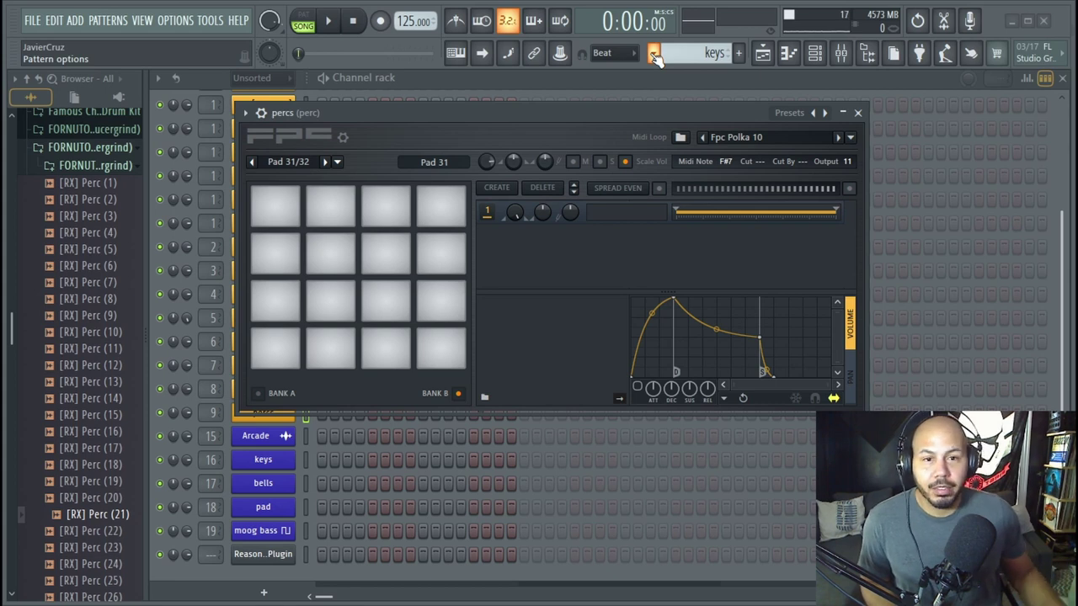
- Route the [RX] Perc (19) pad to output 11 and verify both pads' outputs
left_click(268, 394)
left_click(337, 360)
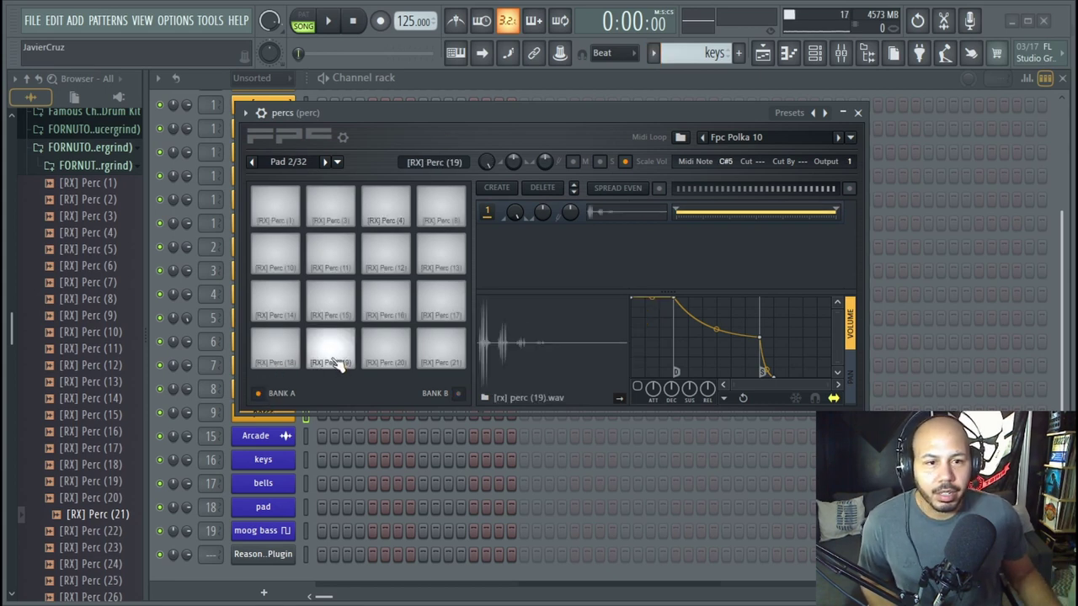
key("z")
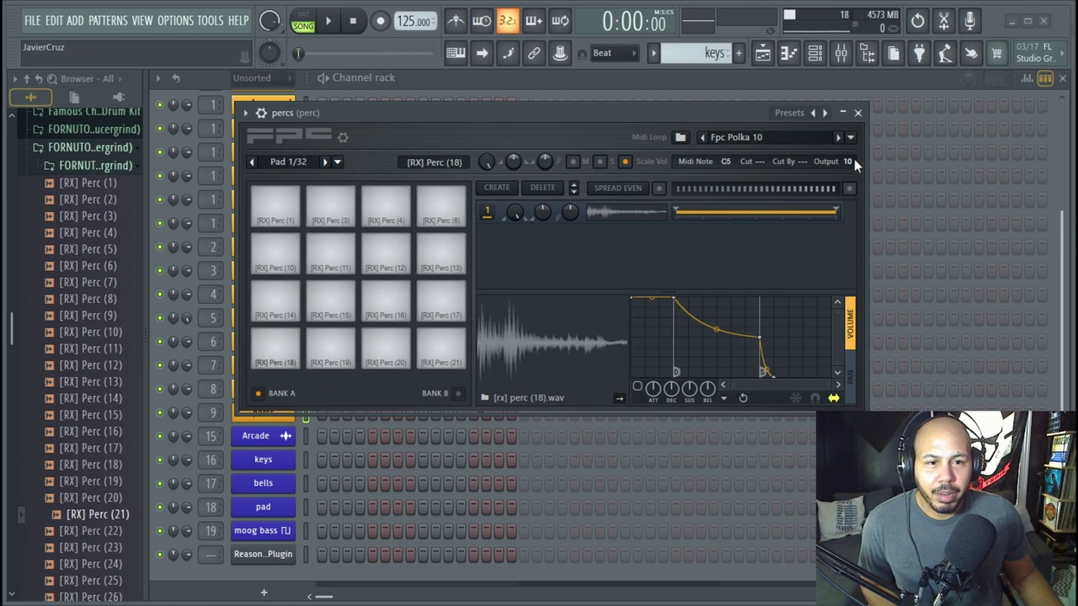
left_click(353, 369)
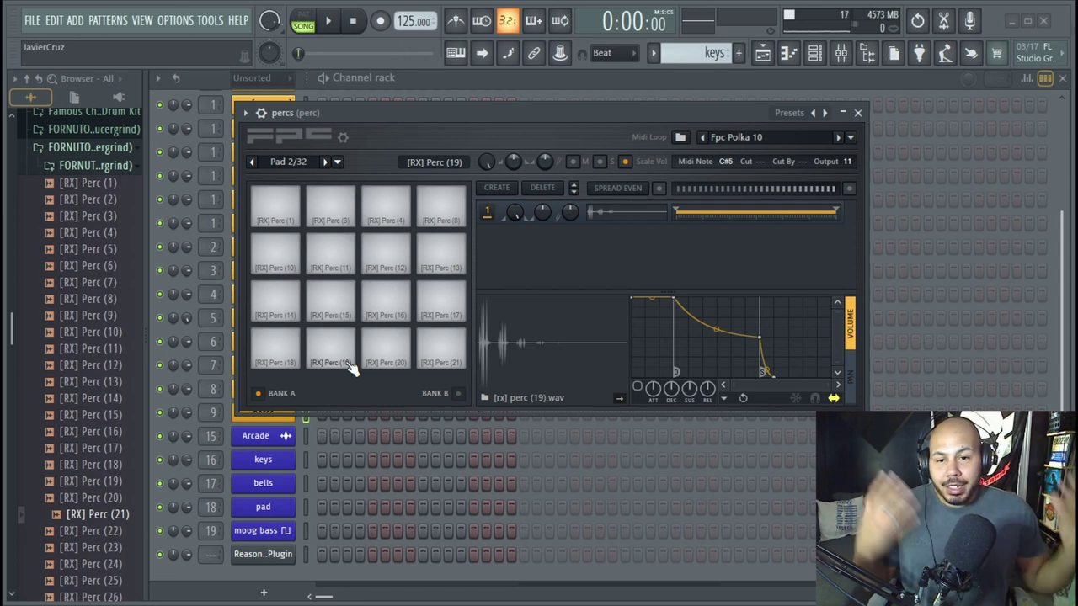
left_click_drag(544, 125, 632, 132)
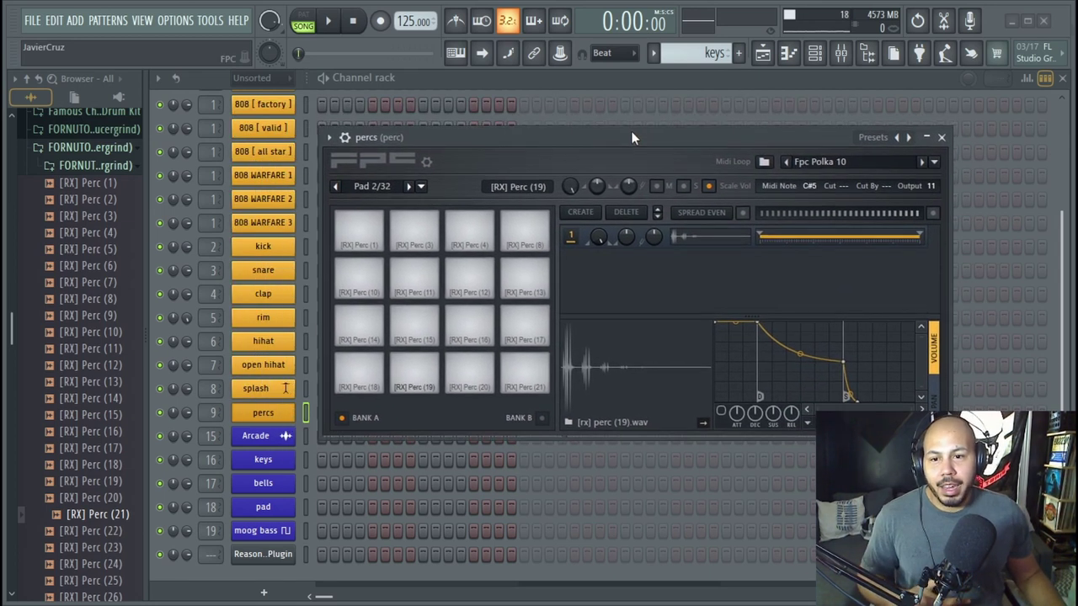